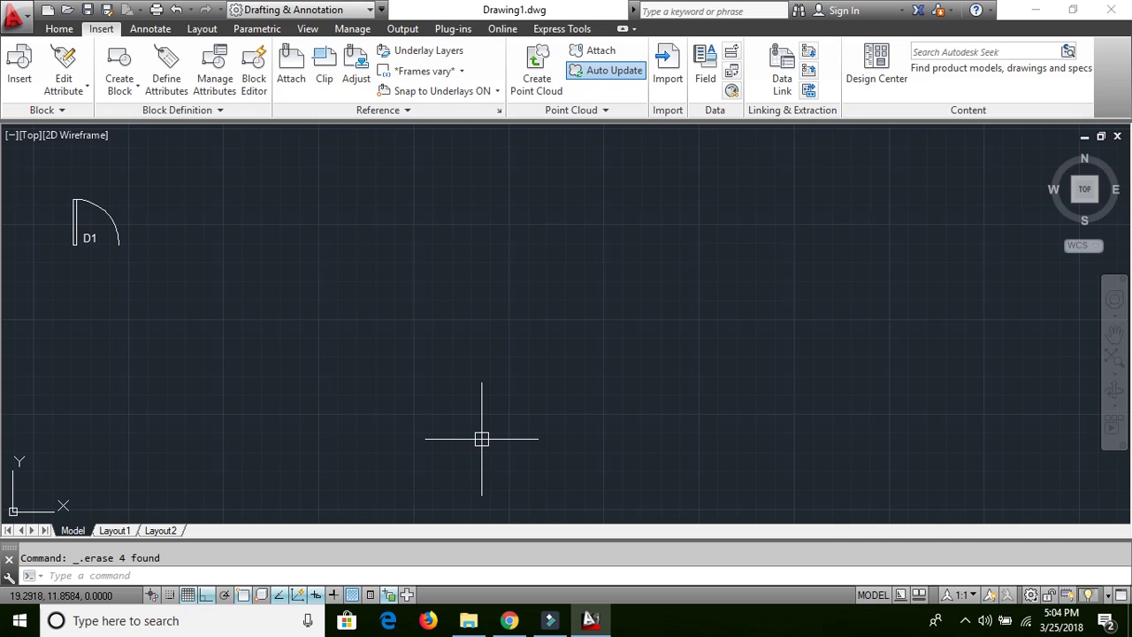
# Open the DOOR1 block definition in the Block Editor.
pyautogui.write('be')
pyautogui.press('Return')
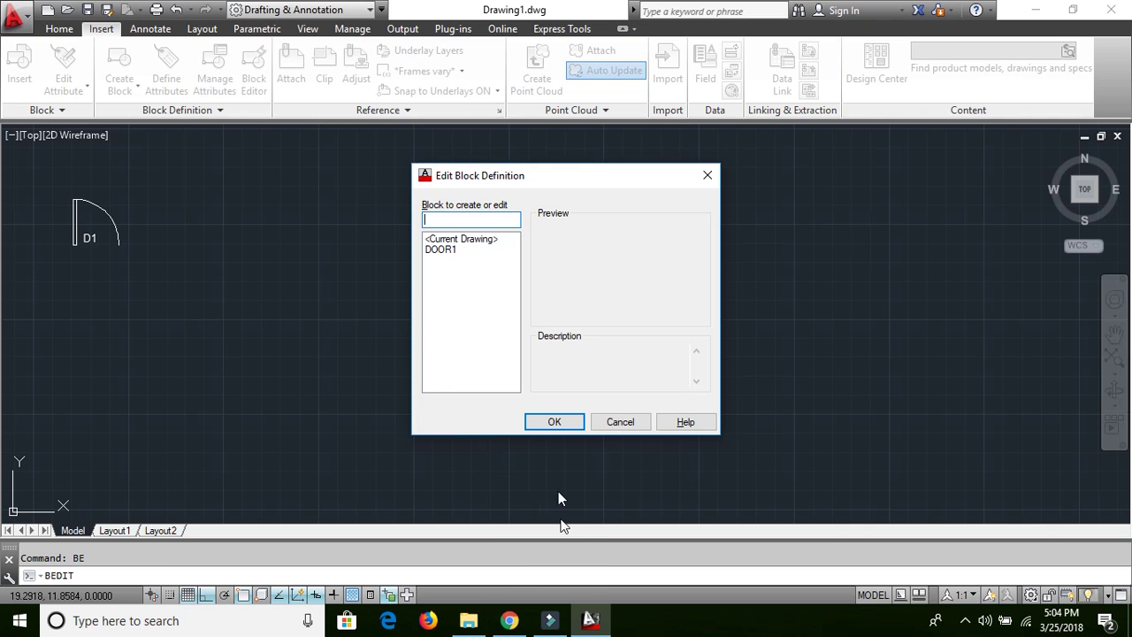
pyautogui.click(450, 252)
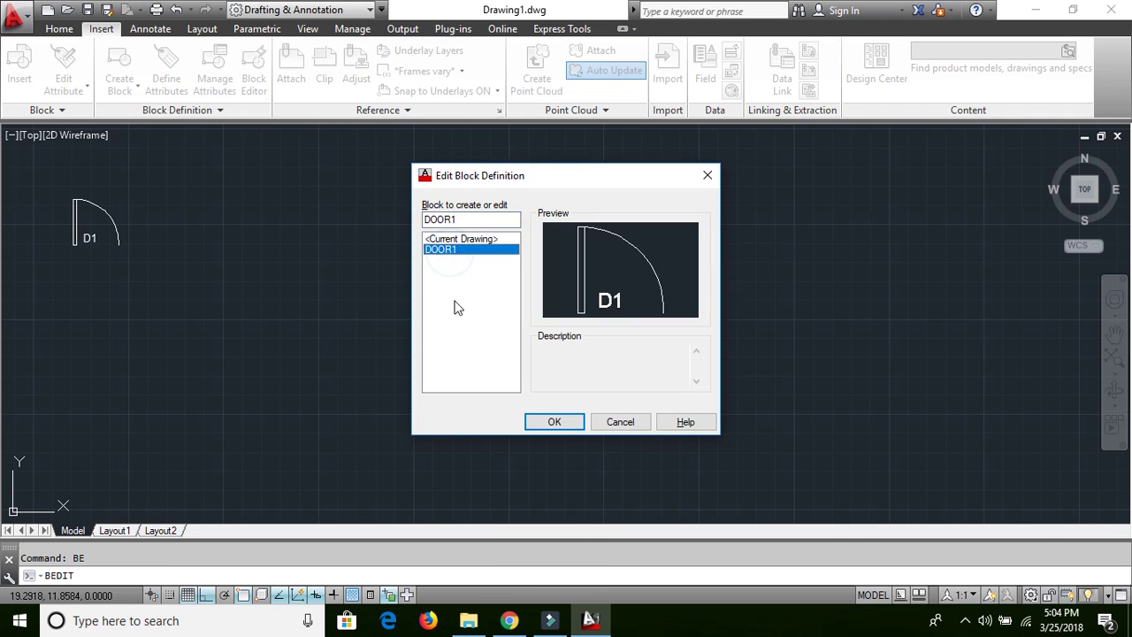
pyautogui.click(555, 422)
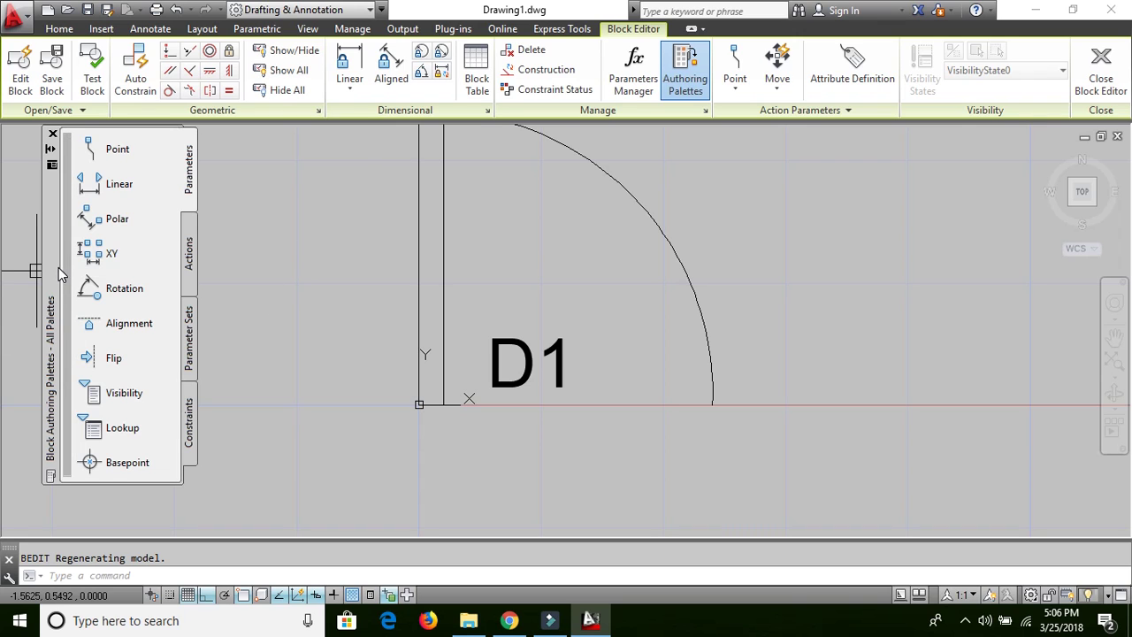
# Add a linear parameter from the door's hinge-side base corner to the lower end of the swing arc, with its label below the door.
pyautogui.click(116, 189)
pyautogui.click(93, 193)
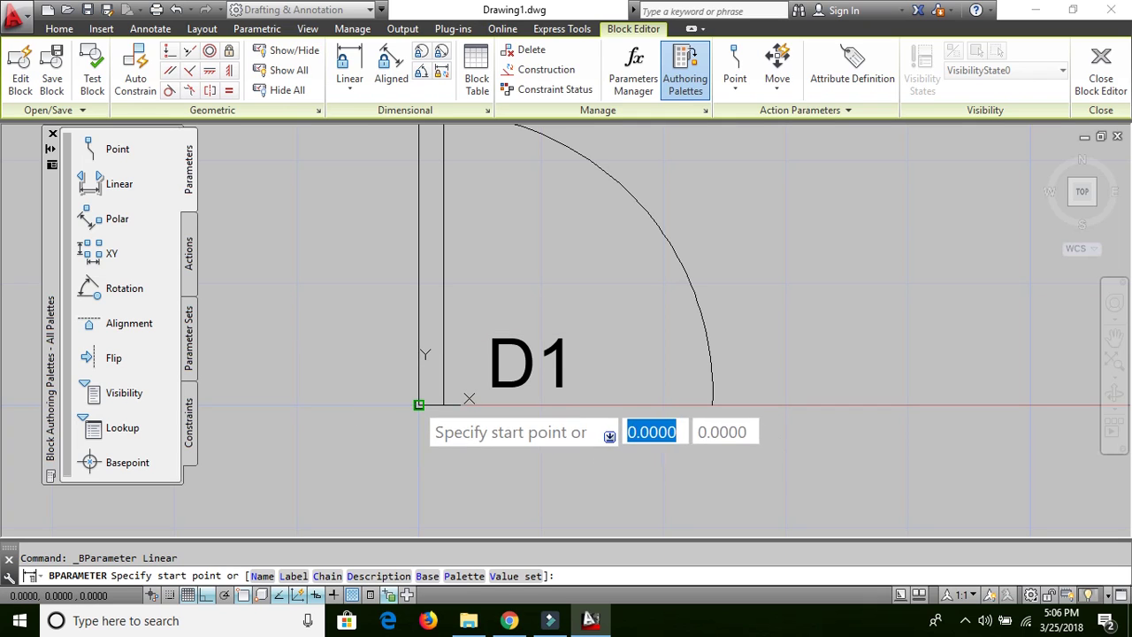
pyautogui.click(419, 404)
pyautogui.click(712, 404)
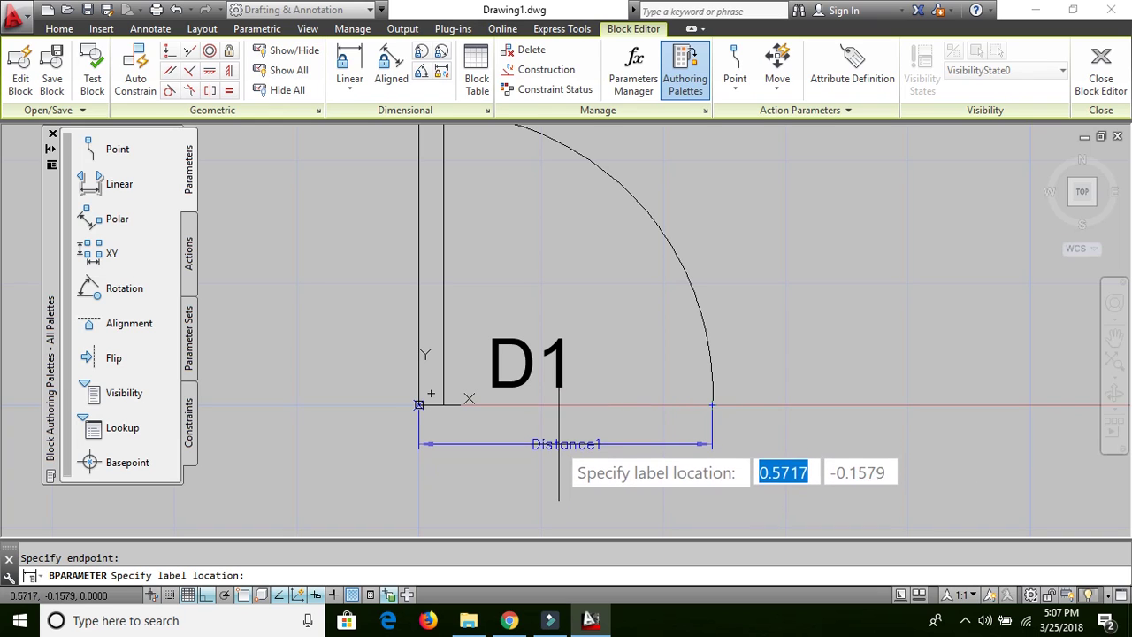
pyautogui.click(557, 443)
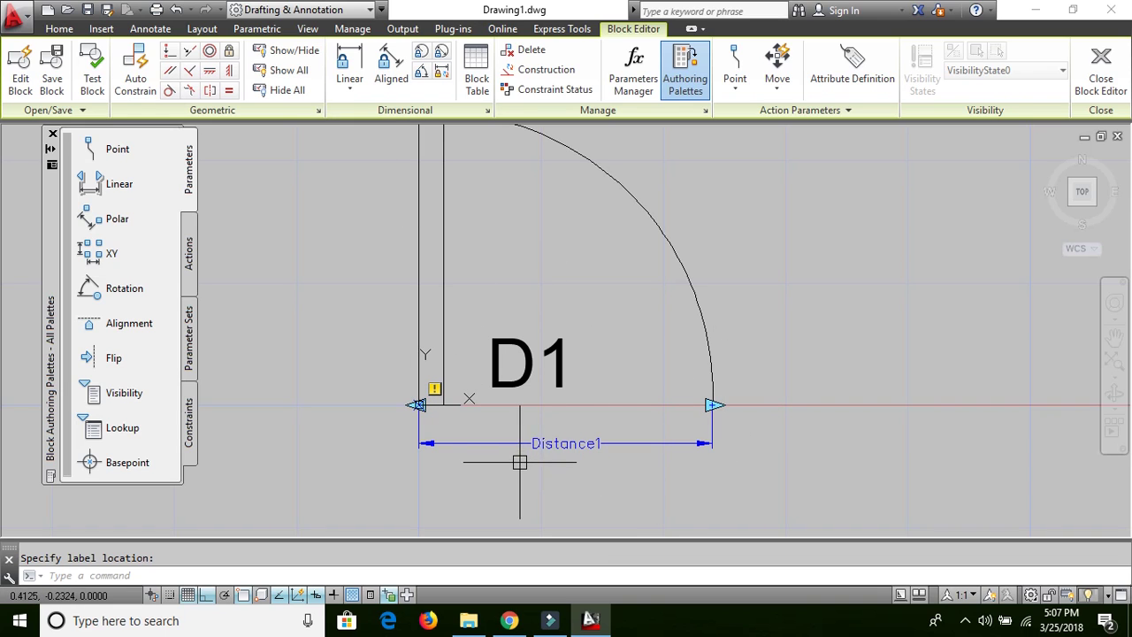
# Set the linear parameter's grip display to 1.
pyautogui.click(570, 445)
pyautogui.rightClick(570, 444)
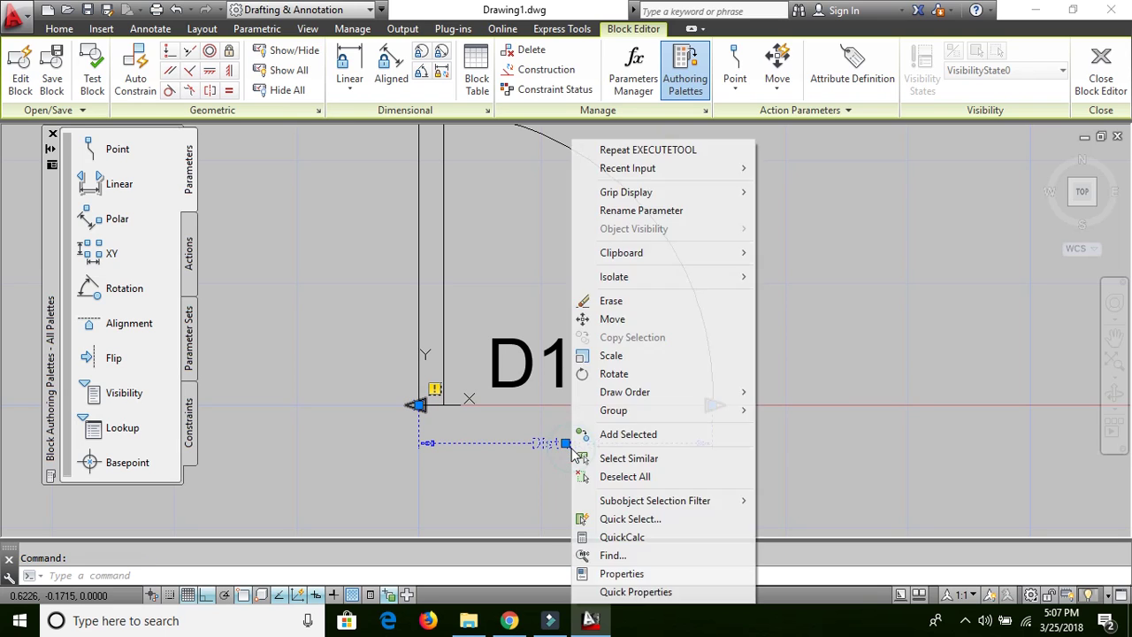
pyautogui.moveTo(637, 198)
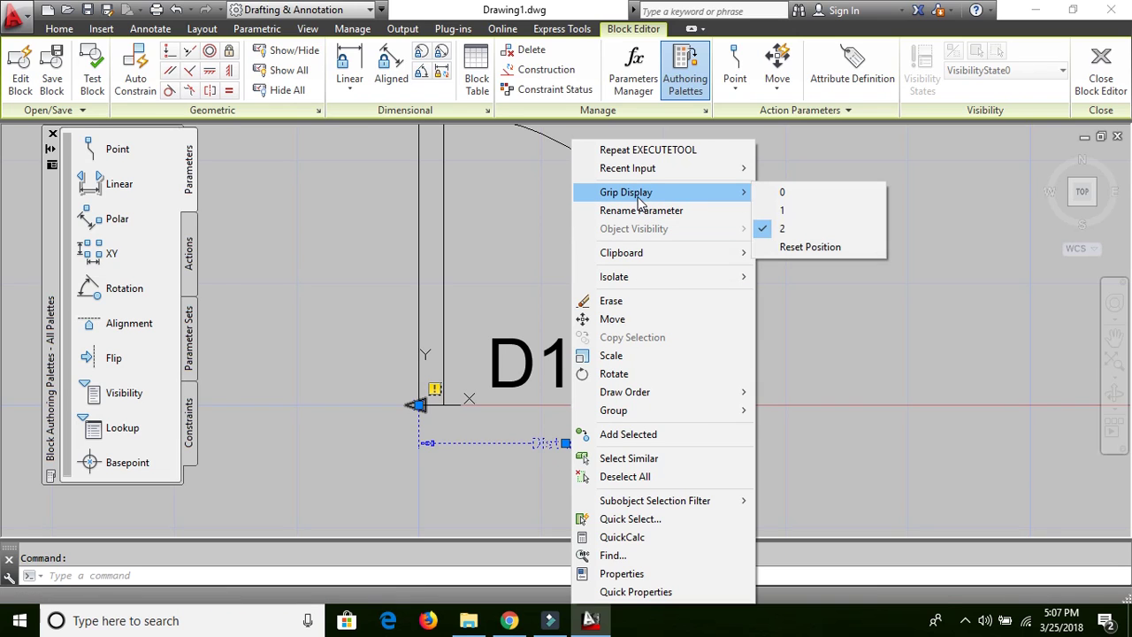
pyautogui.click(796, 211)
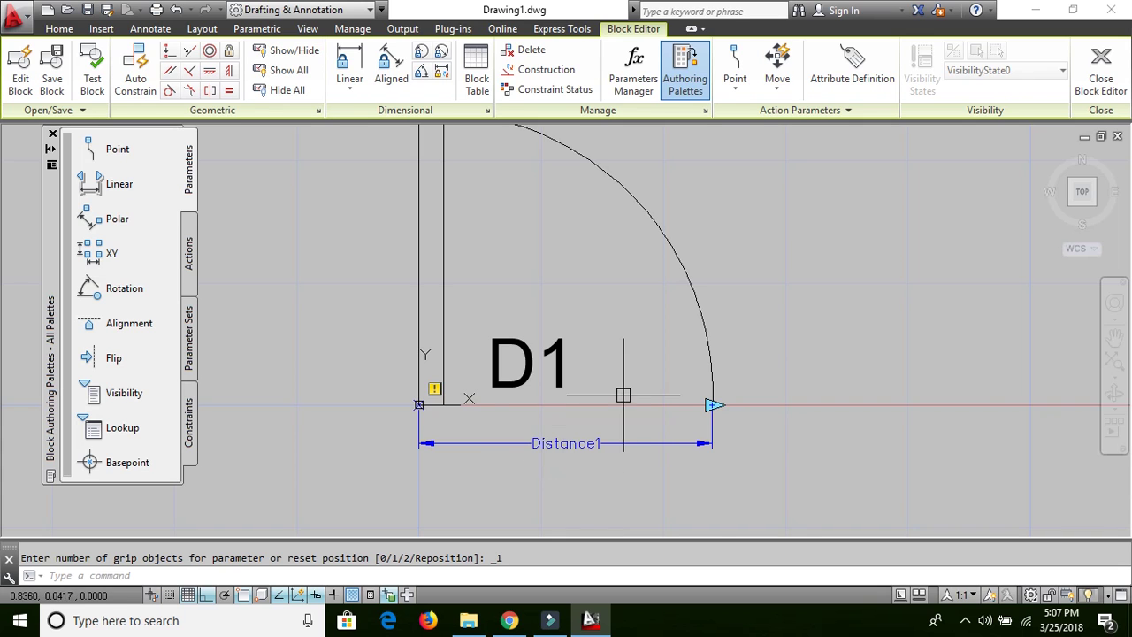
# Try to assign a Rotate action to the door's linear parameter.
pyautogui.scroll(-3, 610, 398)
pyautogui.scroll(2, 619, 308)
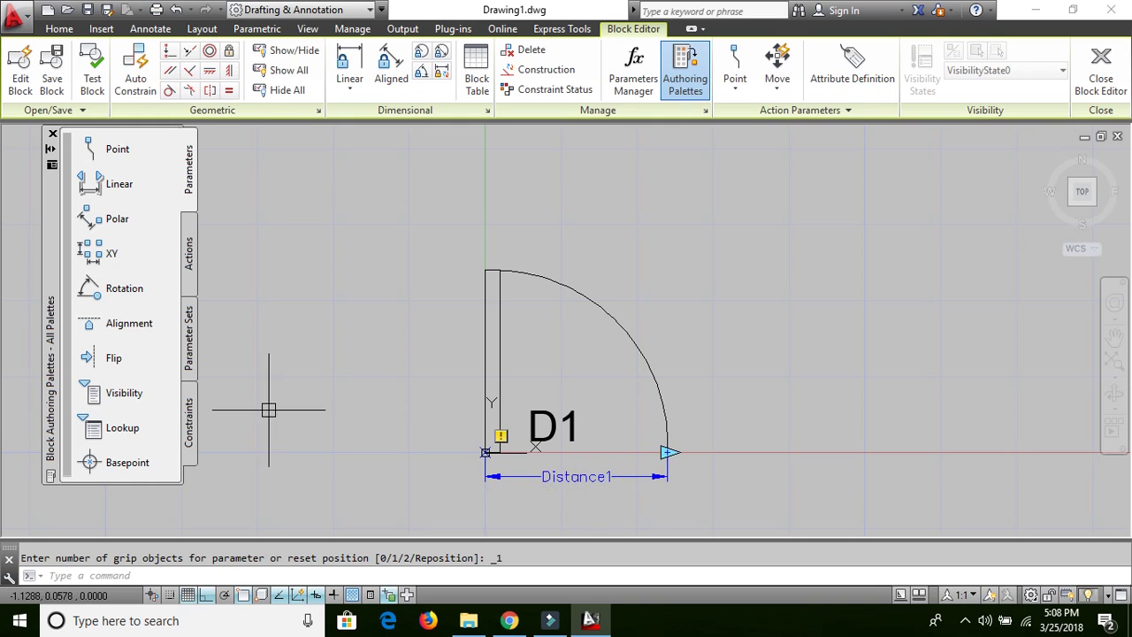
pyautogui.click(188, 247)
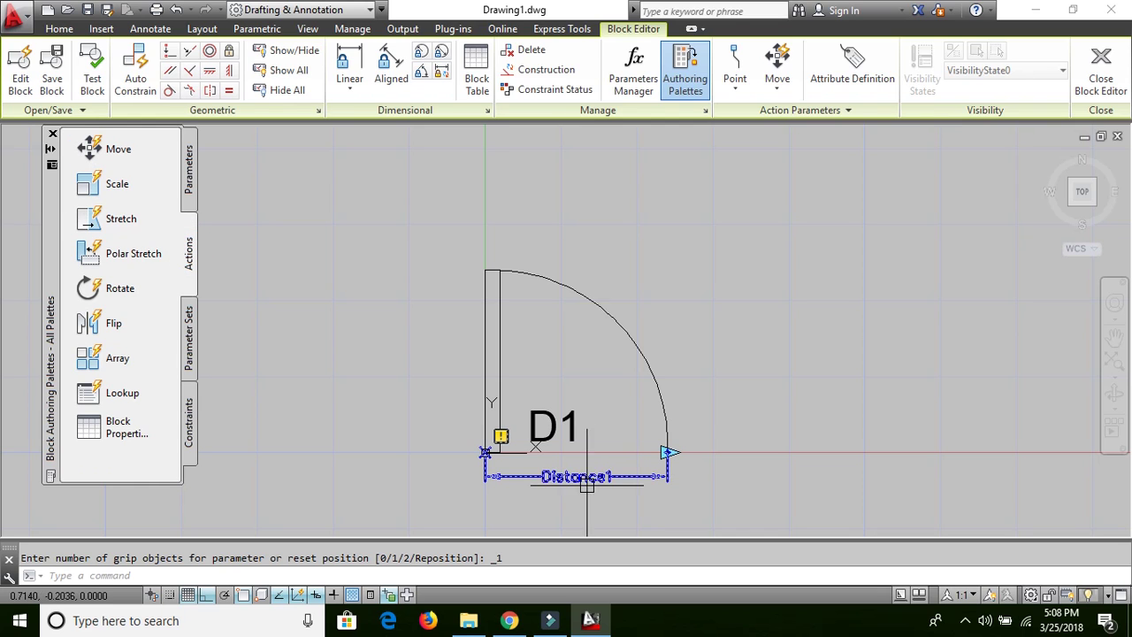
pyautogui.click(659, 475)
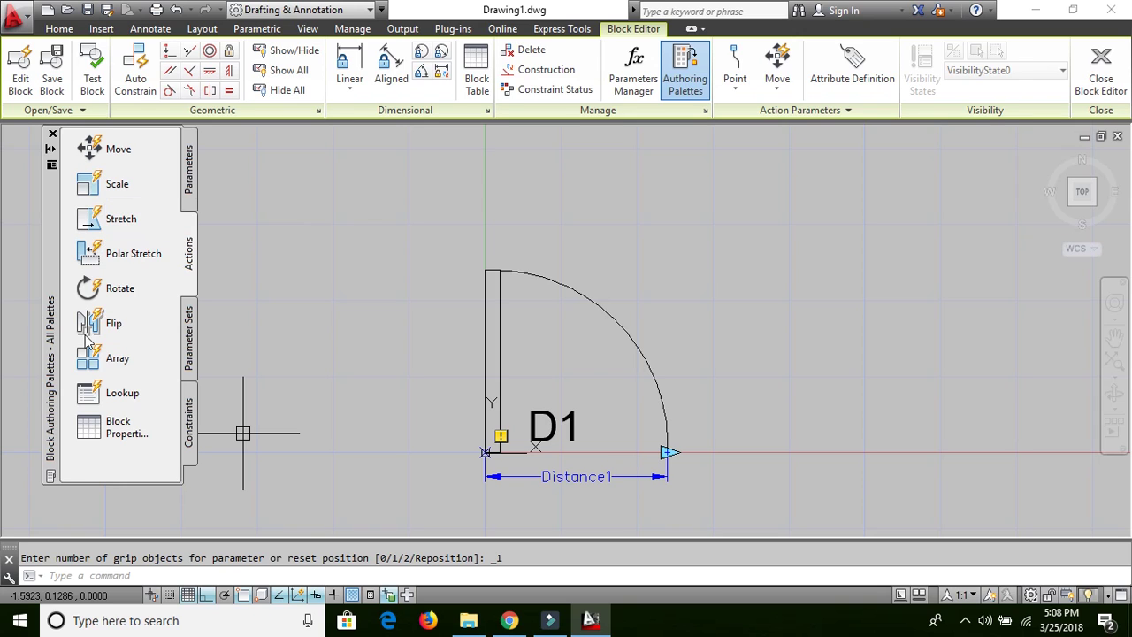
pyautogui.click(100, 292)
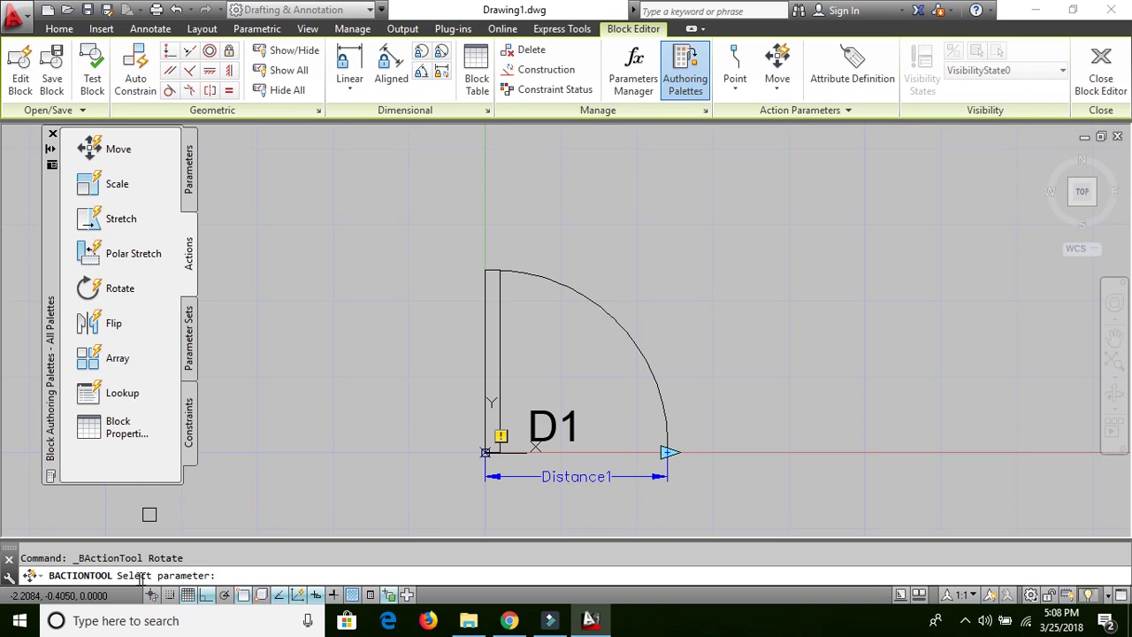
pyautogui.click(582, 477)
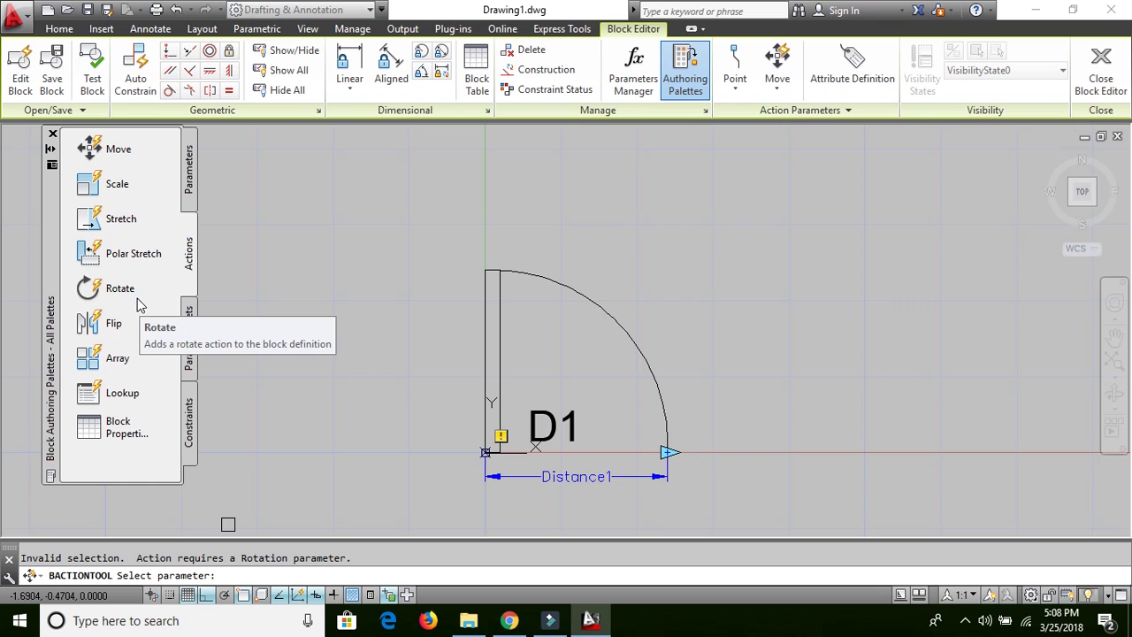
# Assign a Scale action to the linear parameter with the whole door as its selection set, and close the Block Editor, saving the changes.
pyautogui.click(110, 191)
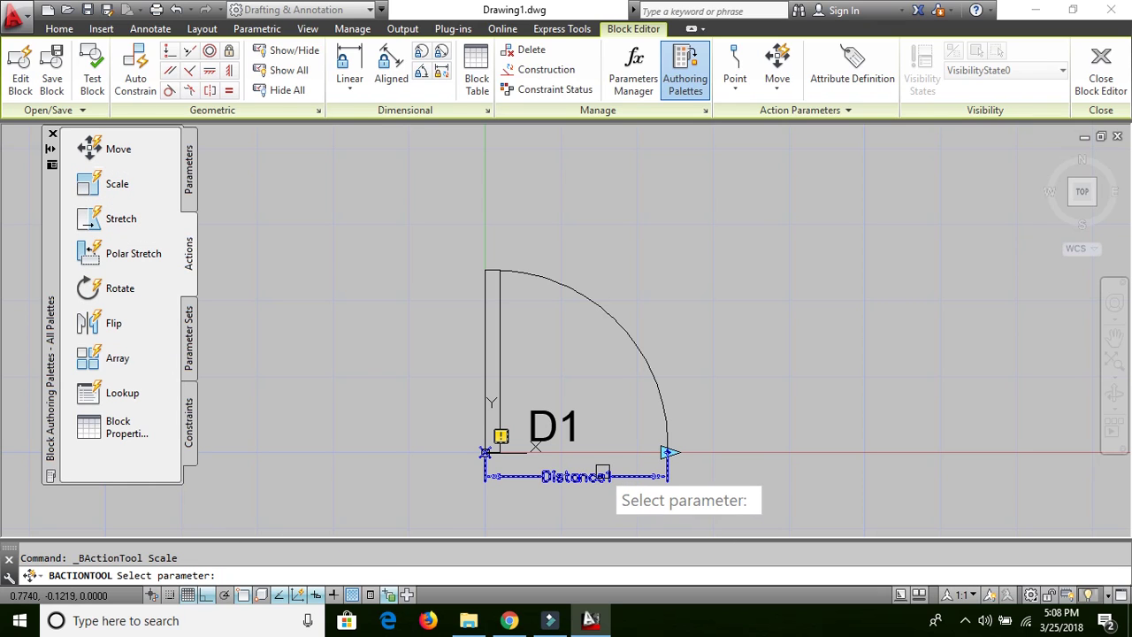
pyautogui.click(602, 472)
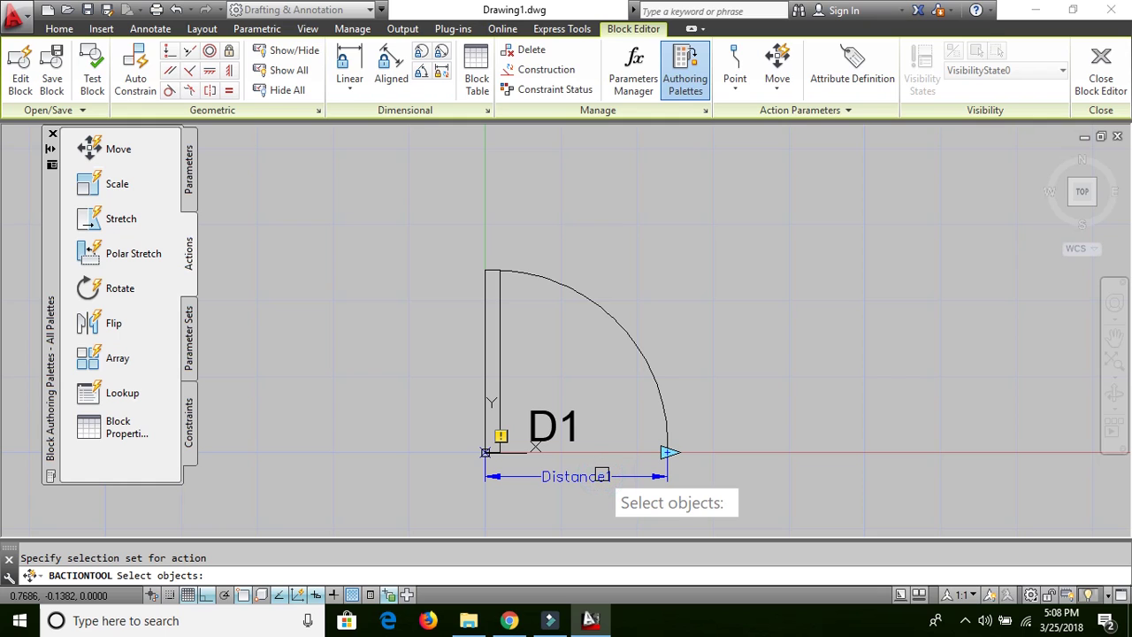
pyautogui.click(387, 221)
pyautogui.click(741, 491)
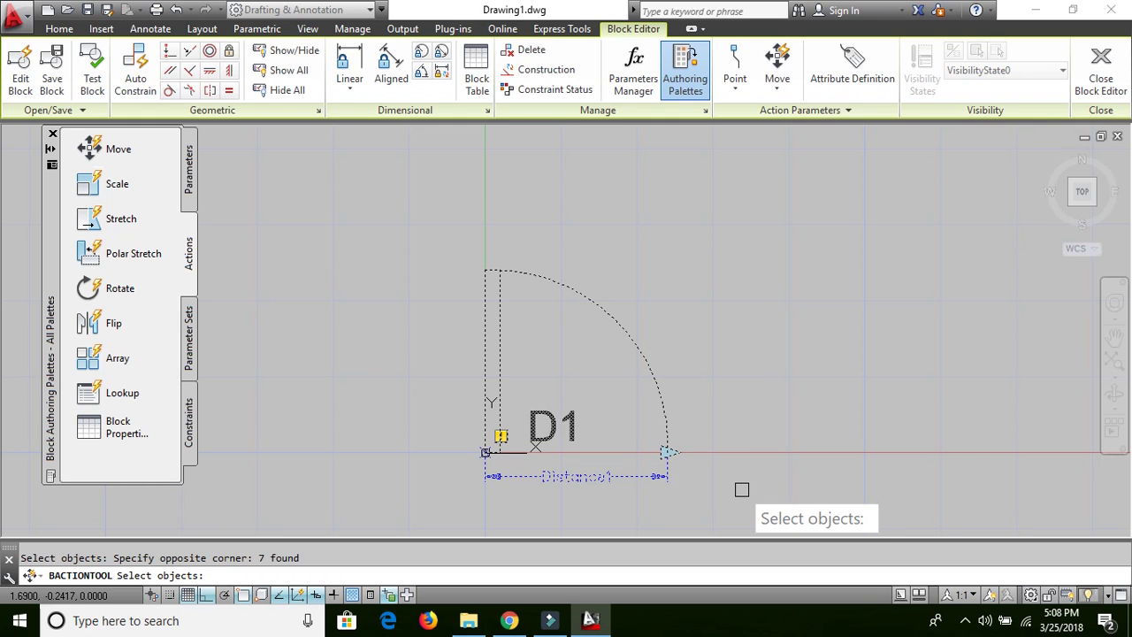
pyautogui.press('Return')
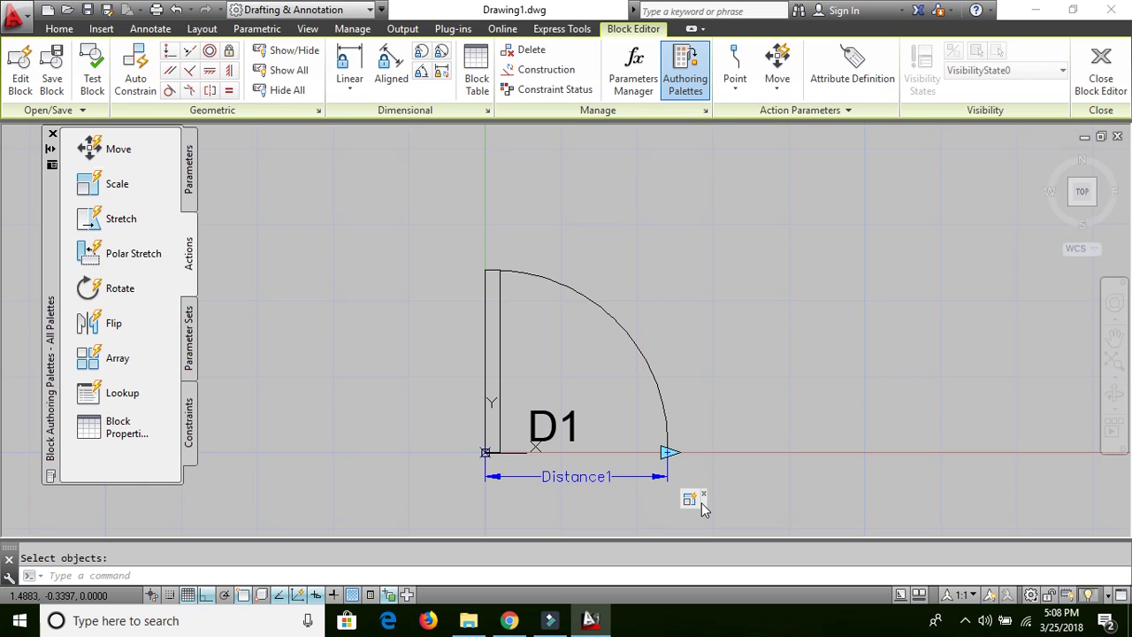
pyautogui.click(1101, 72)
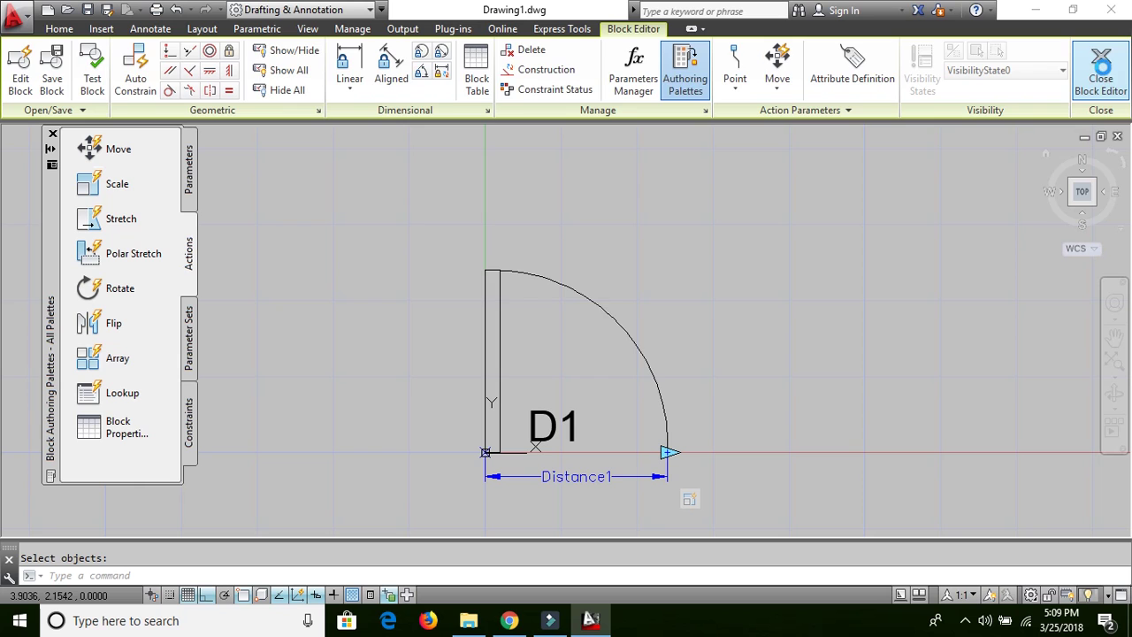
pyautogui.click(601, 278)
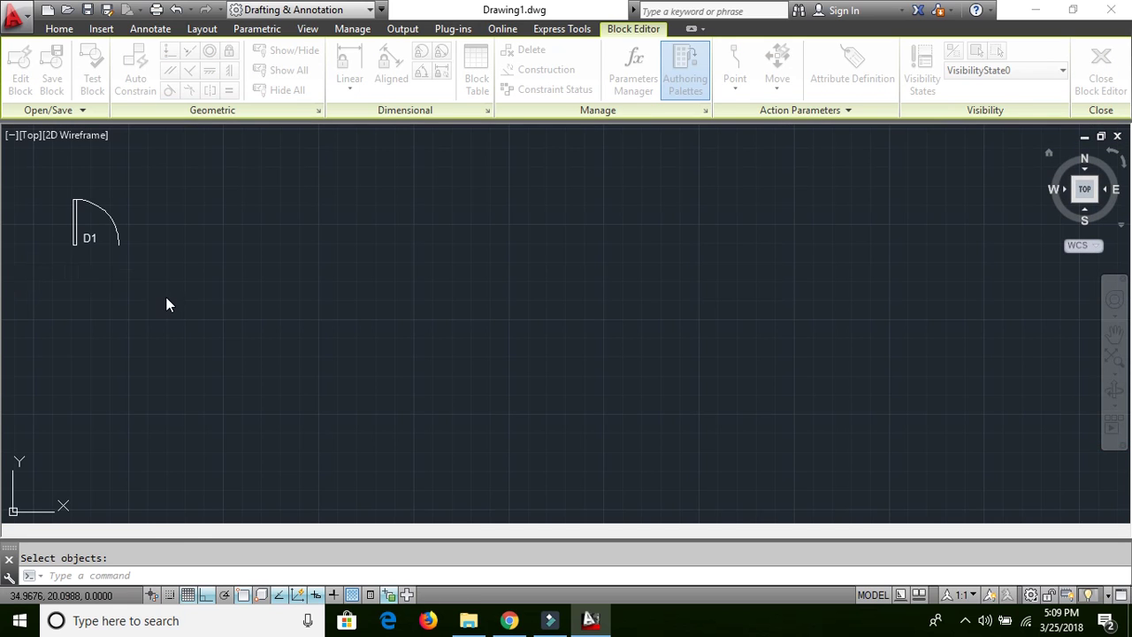
# Insert four more DOOR1 blocks at separate points in the drawing, with scale 1 and rotation angle 0.
pyautogui.write('i')
pyautogui.press('Return')
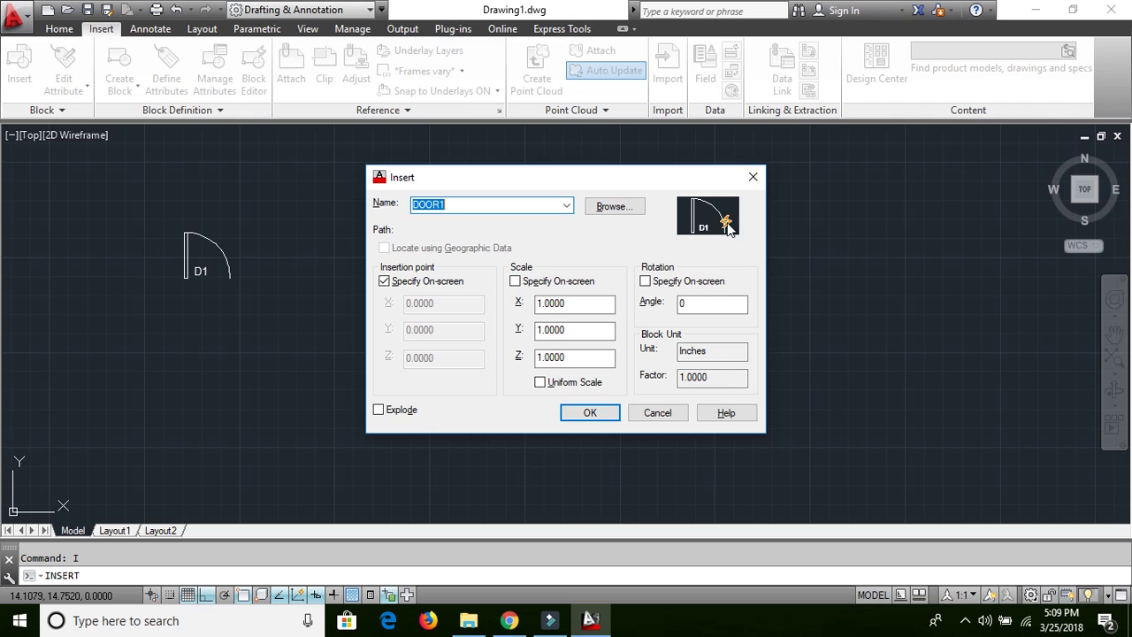
pyautogui.click(604, 411)
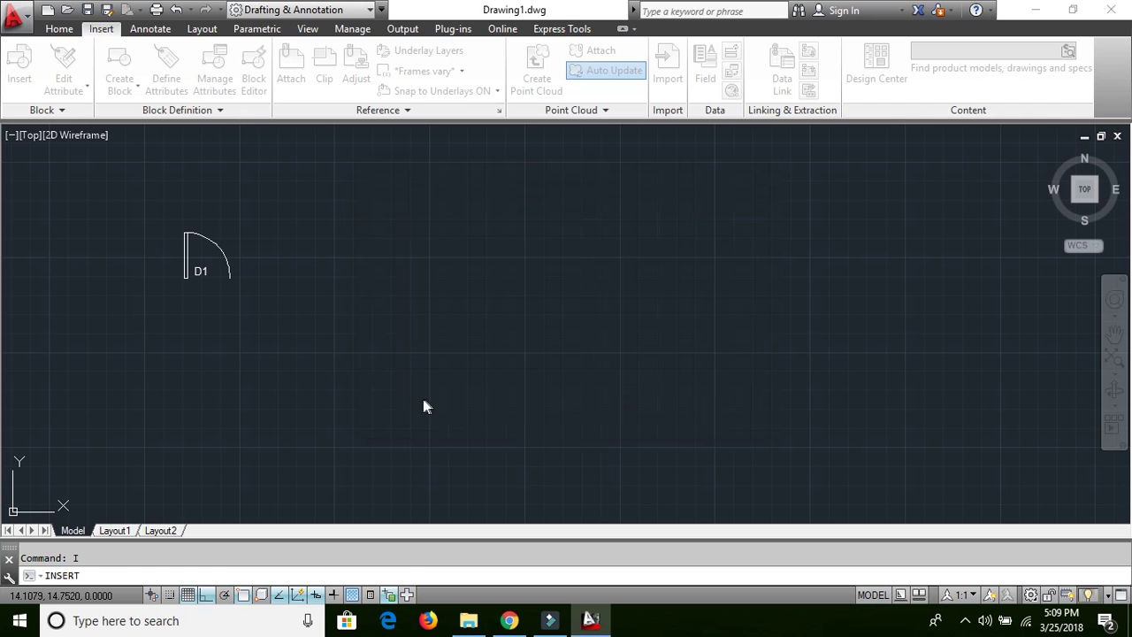
pyautogui.click(344, 220)
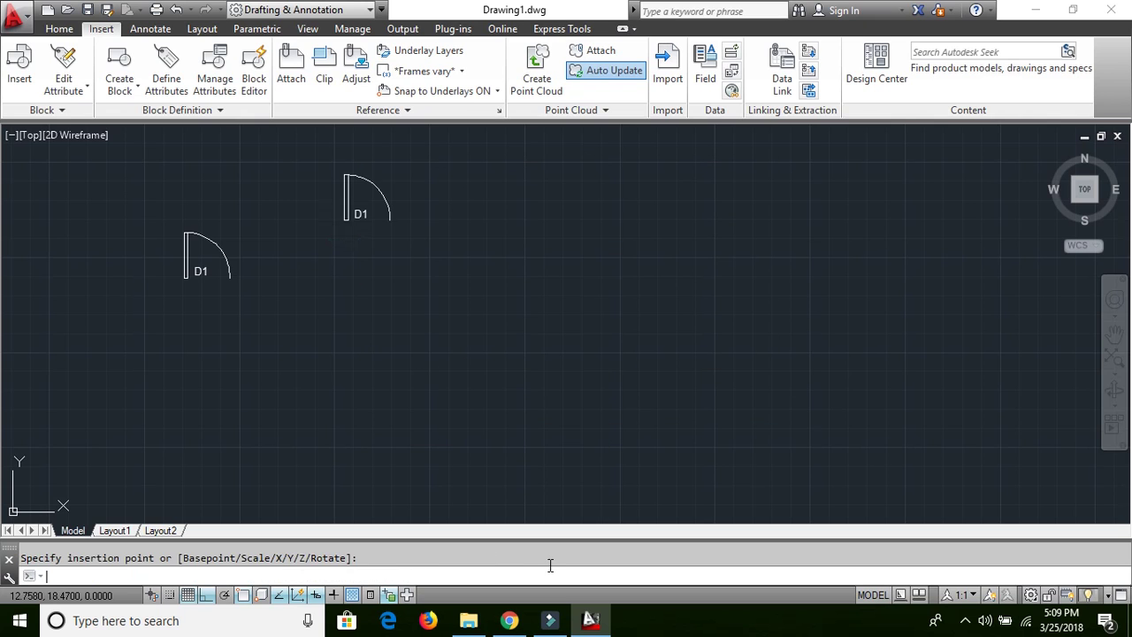
pyautogui.press('Return')
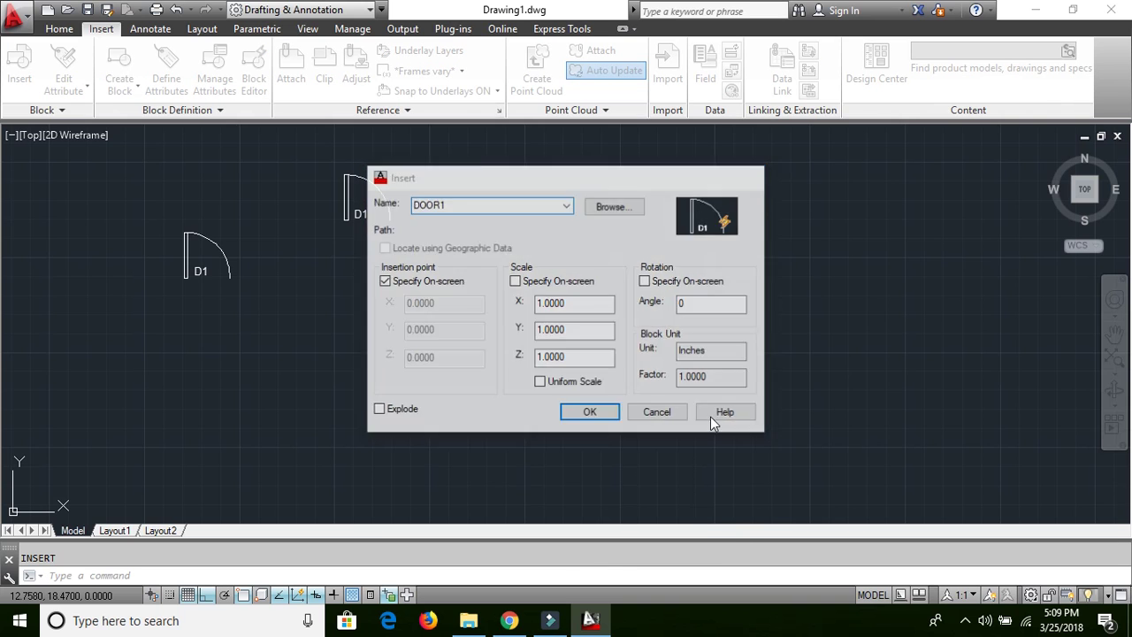
pyautogui.press('Return')
pyautogui.click(732, 351)
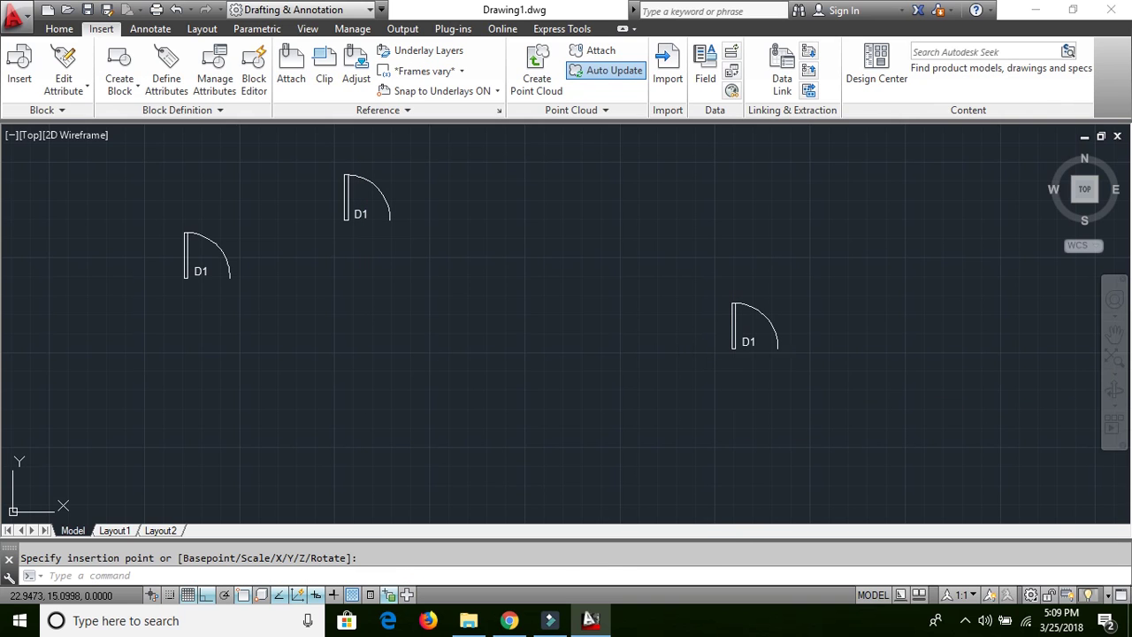
pyautogui.press('Return')
pyautogui.press('Return')
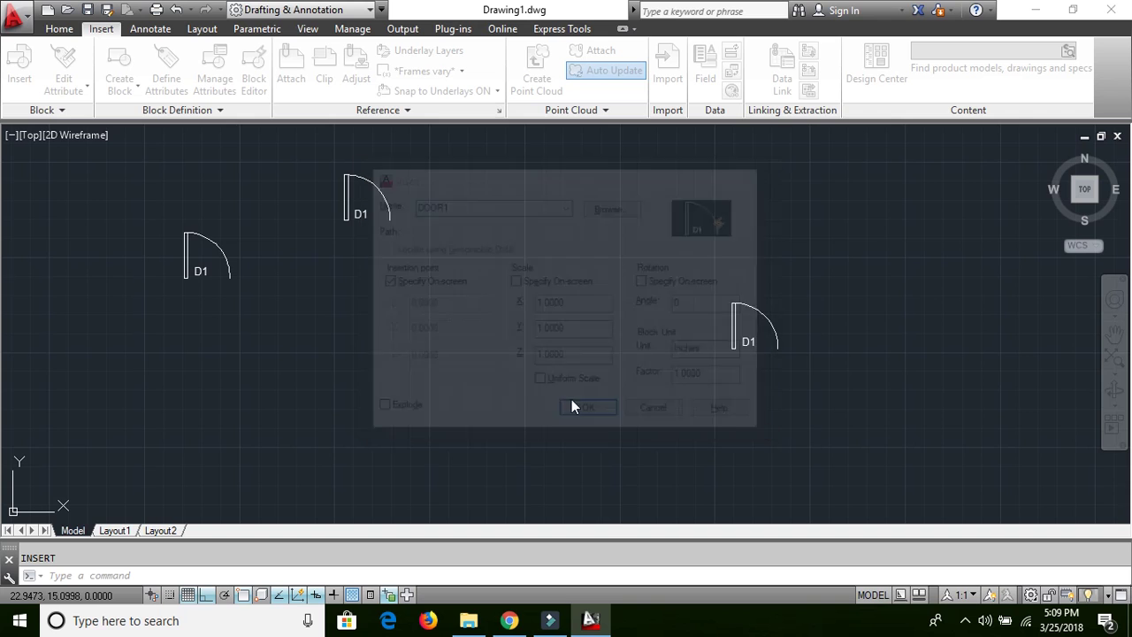
pyautogui.click(463, 349)
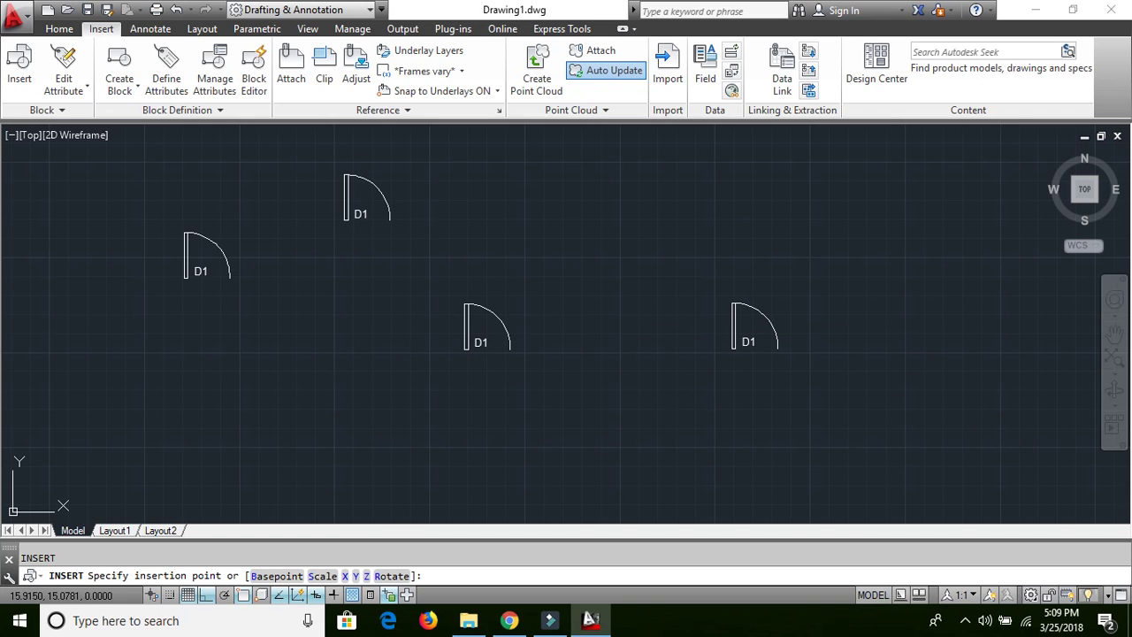
pyautogui.press('Return')
pyautogui.press('Return')
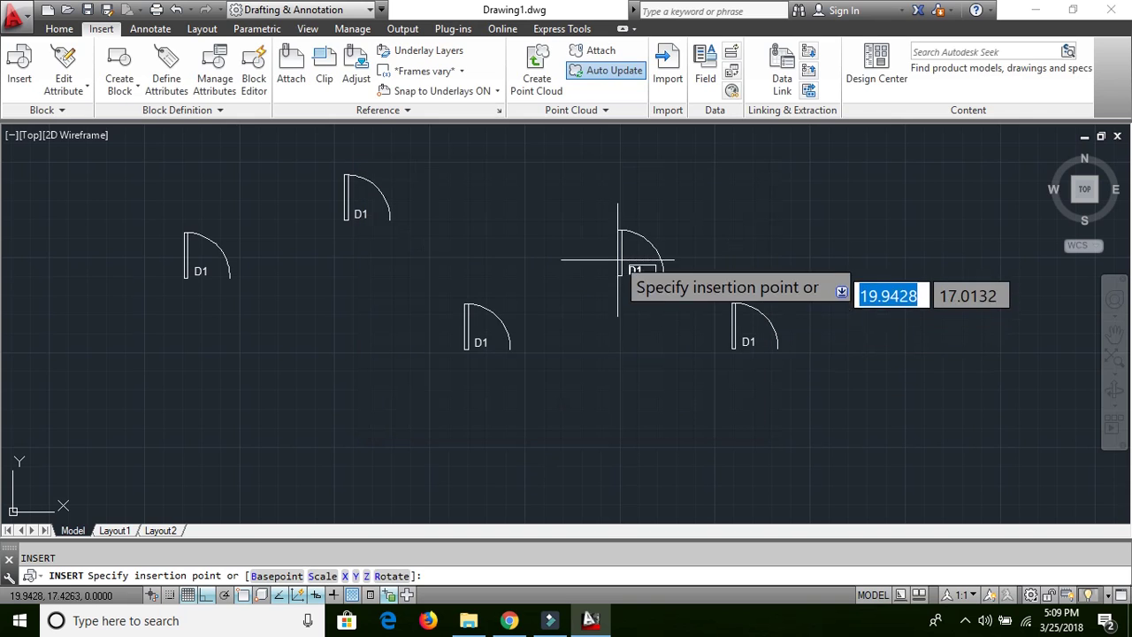
pyautogui.click(591, 202)
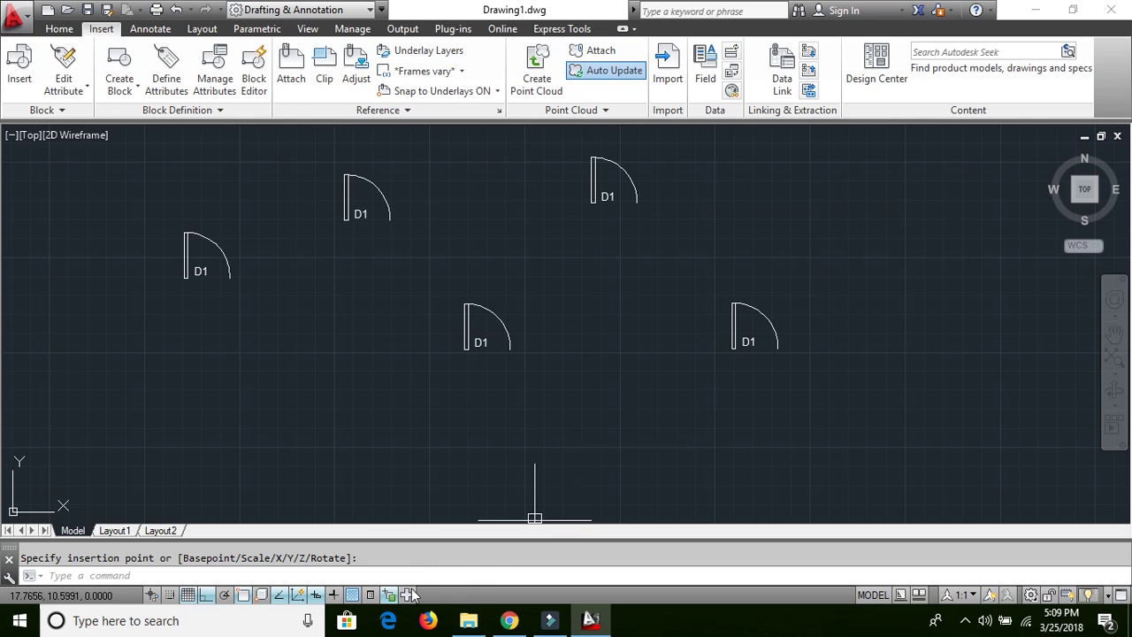
# Resize the original leftmost door to a width of 0.75 with its linear parameter grip, and deselect it.
pyautogui.click(211, 239)
pyautogui.click(229, 277)
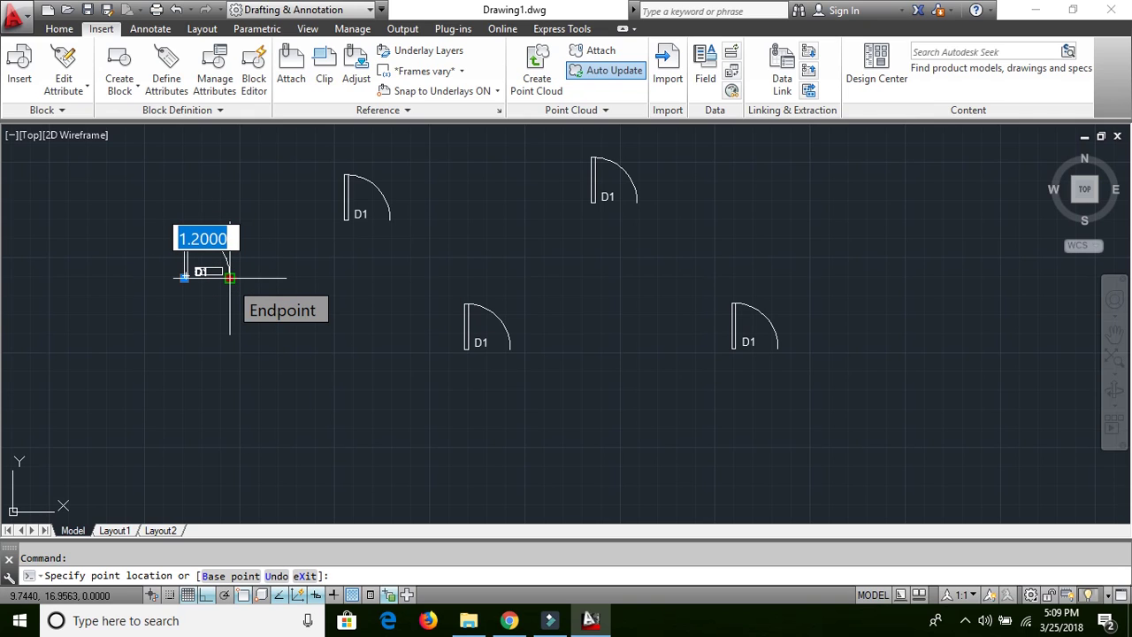
pyautogui.write('0')
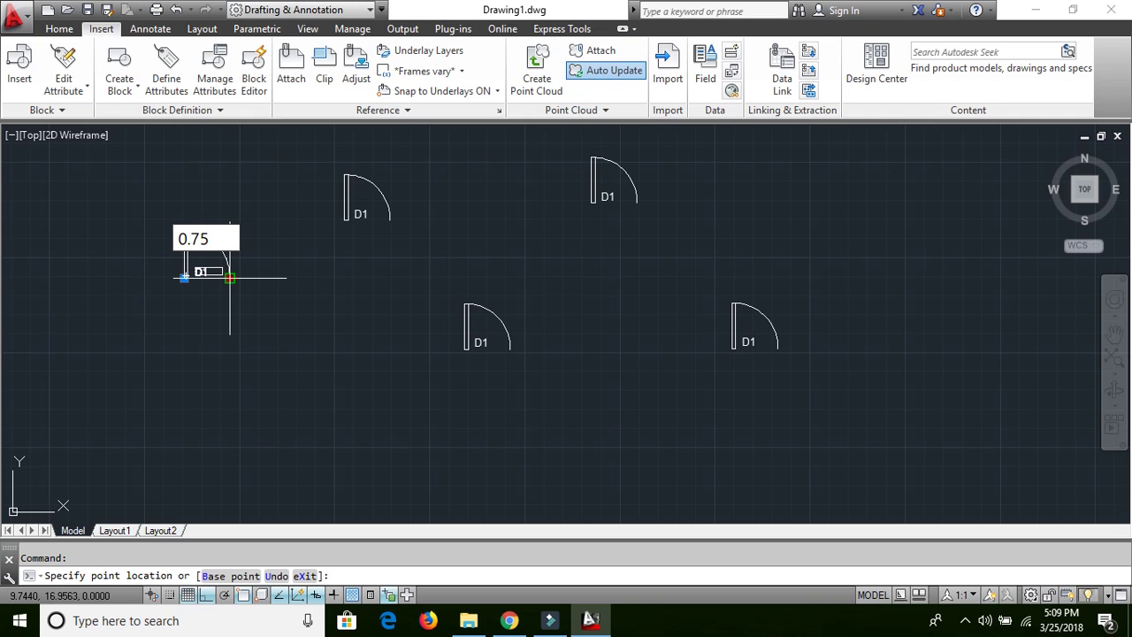
pyautogui.write('.75')
pyautogui.press('Return')
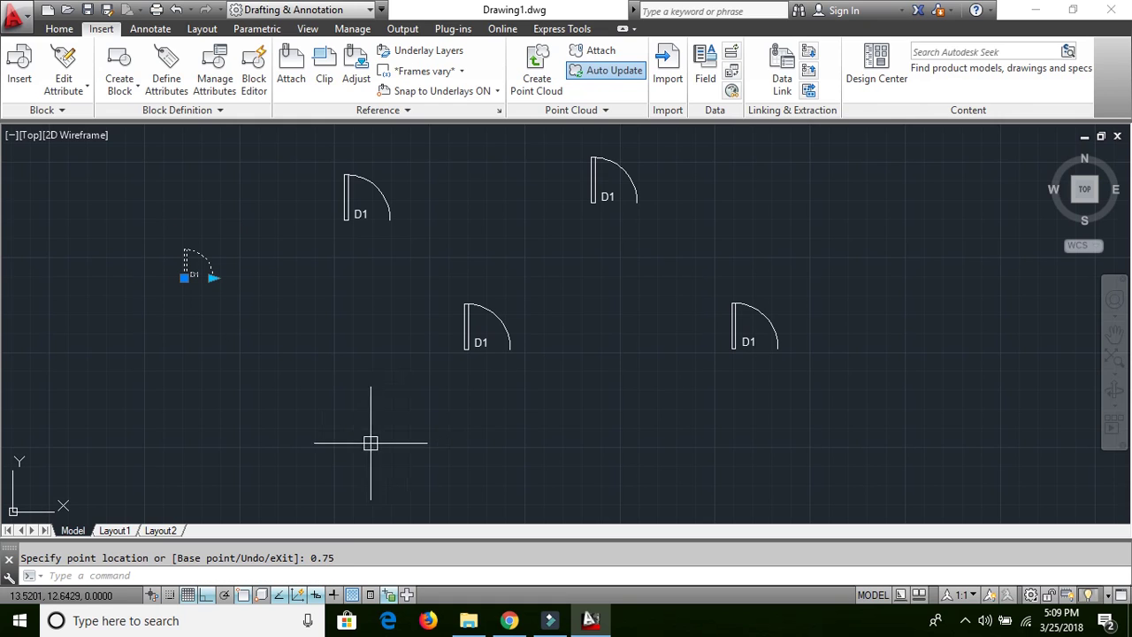
pyautogui.press('Escape')
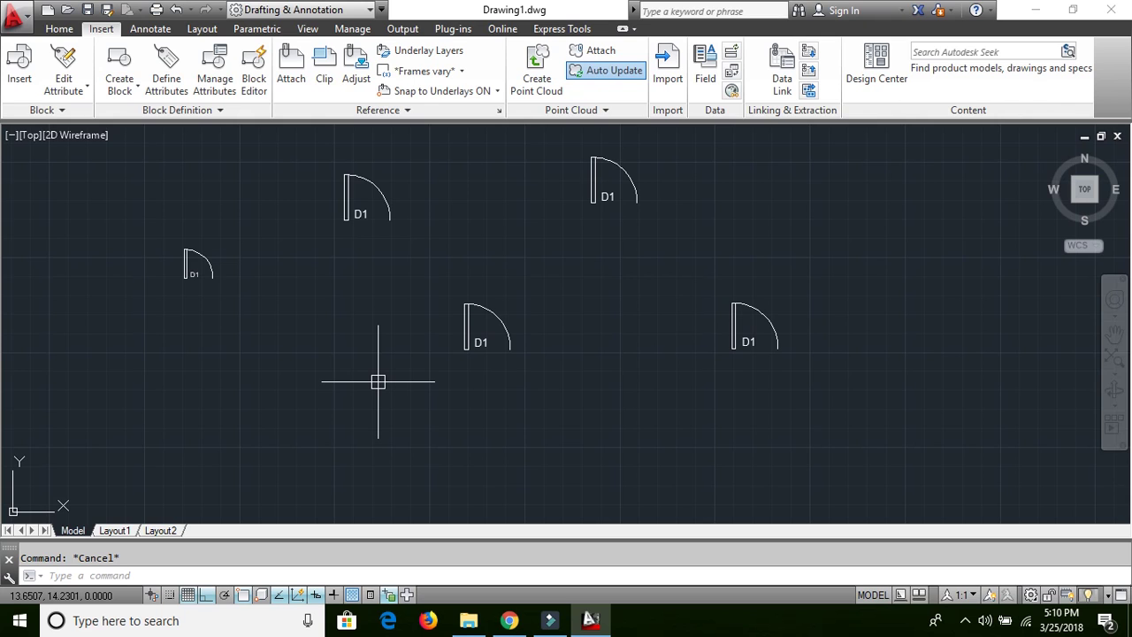
# Reopen the DOOR1 block definition for editing in the Block Editor.
pyautogui.write('be')
pyautogui.press('Return')
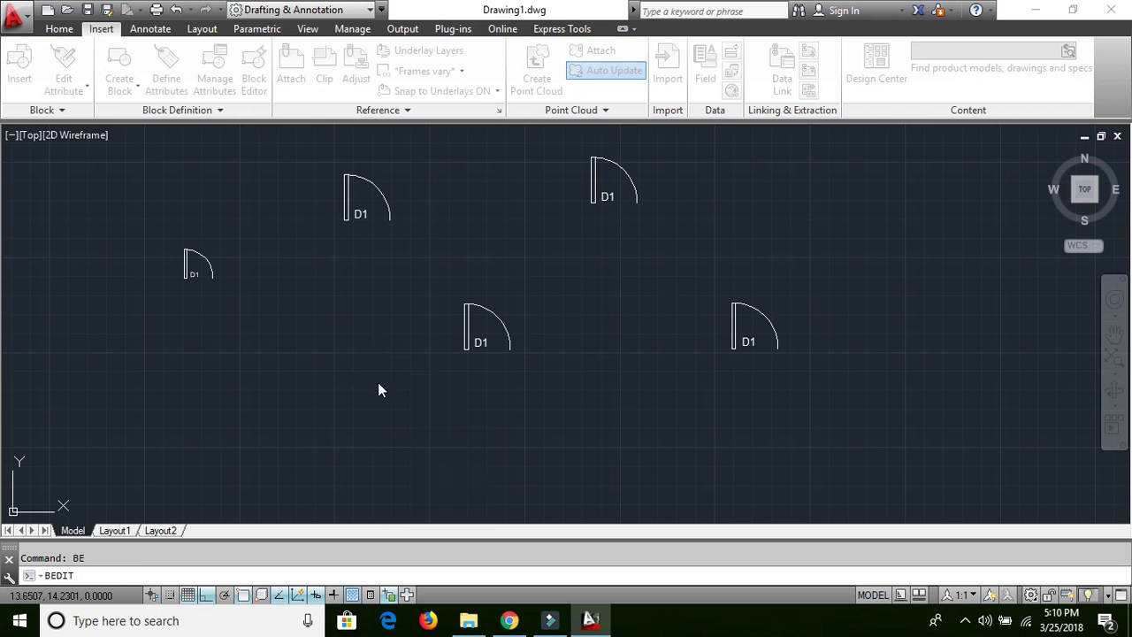
pyautogui.click(447, 251)
pyautogui.click(553, 422)
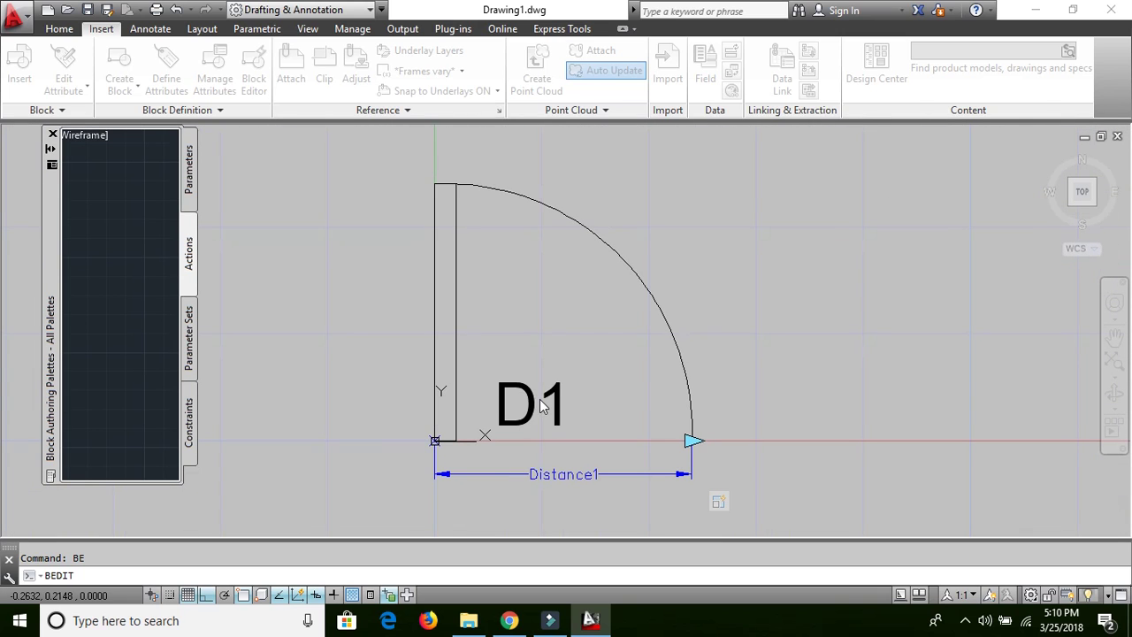
# Delete the D1 text from the door block definition and close the Block Editor, saving the changes.
pyautogui.click(532, 401)
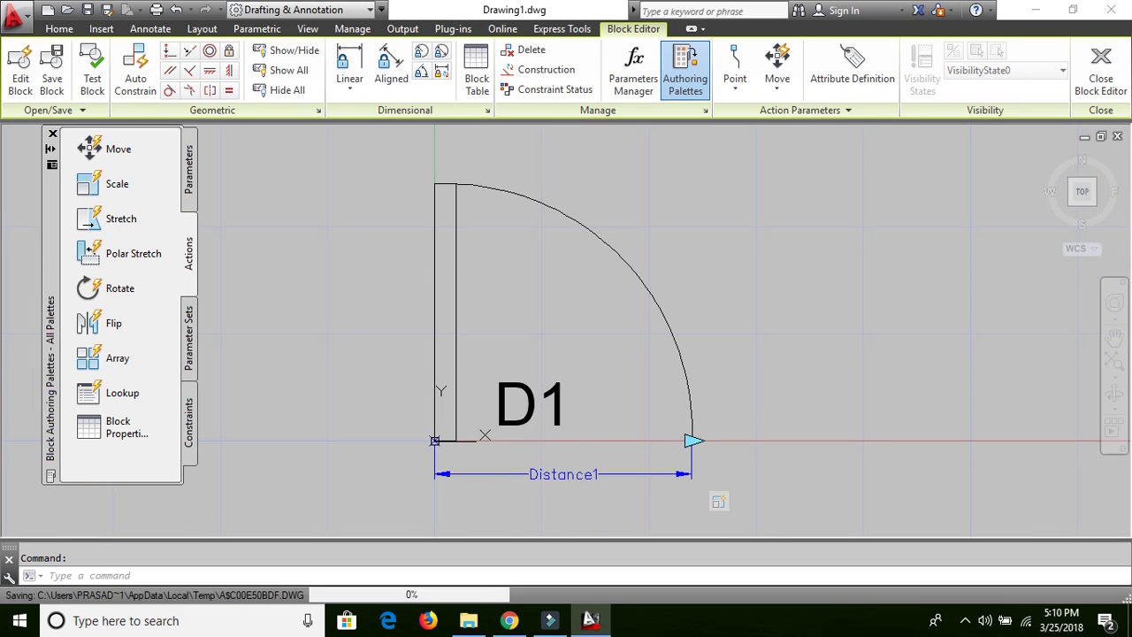
pyautogui.click(559, 402)
pyautogui.press('Delete')
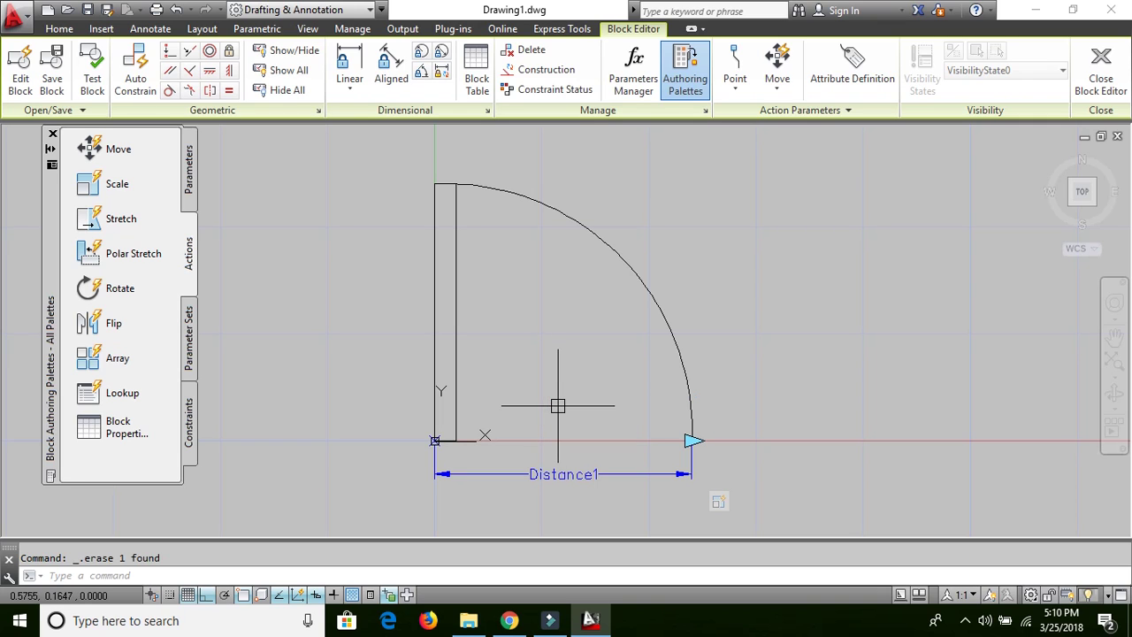
pyautogui.click(1101, 75)
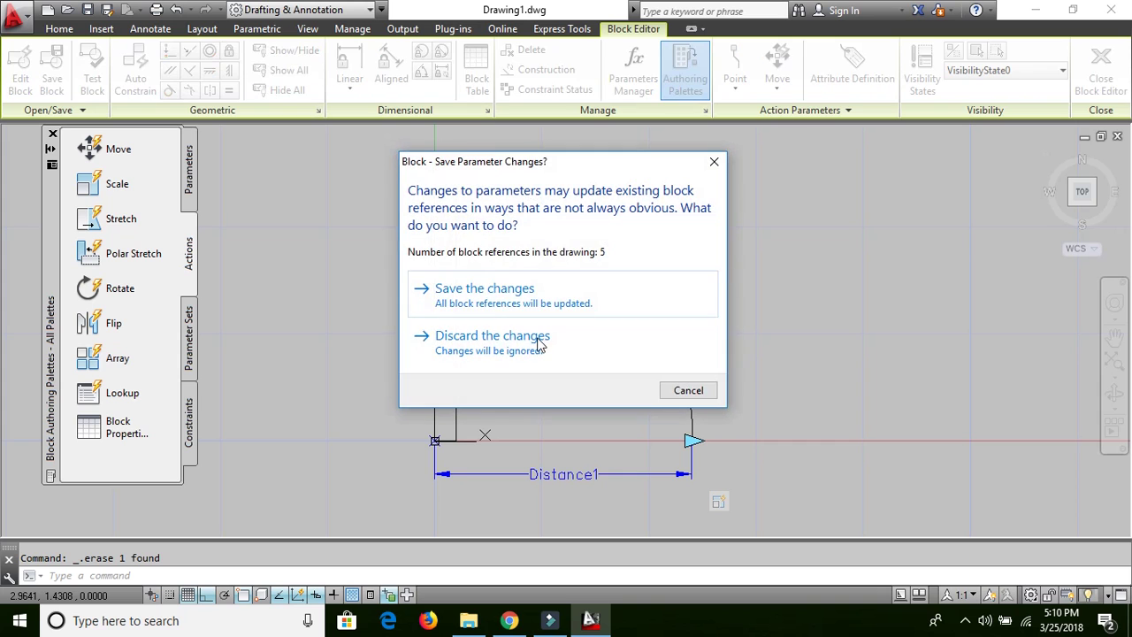
pyautogui.click(482, 305)
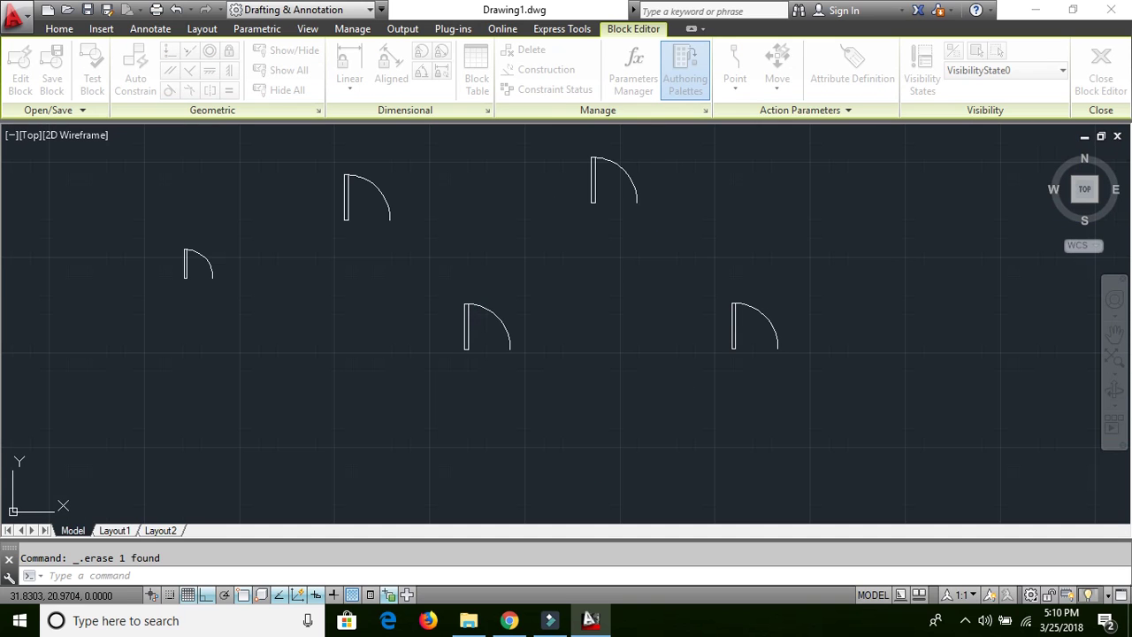
# Select the two lower DOOR1 block instances in the drawing.
pyautogui.click(490, 313)
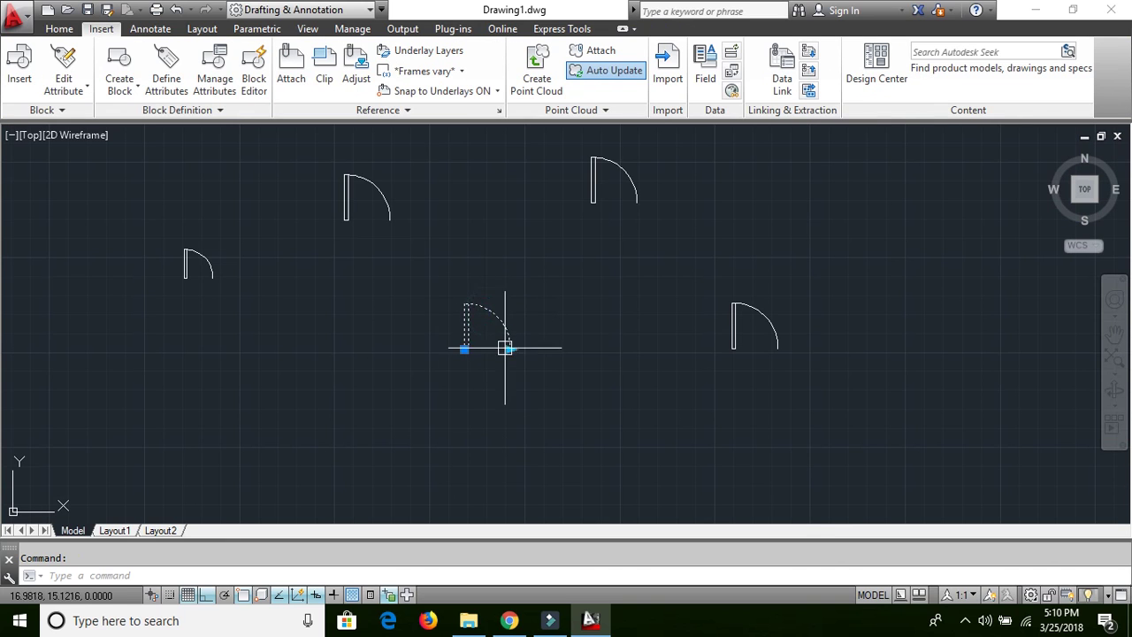
pyautogui.click(763, 324)
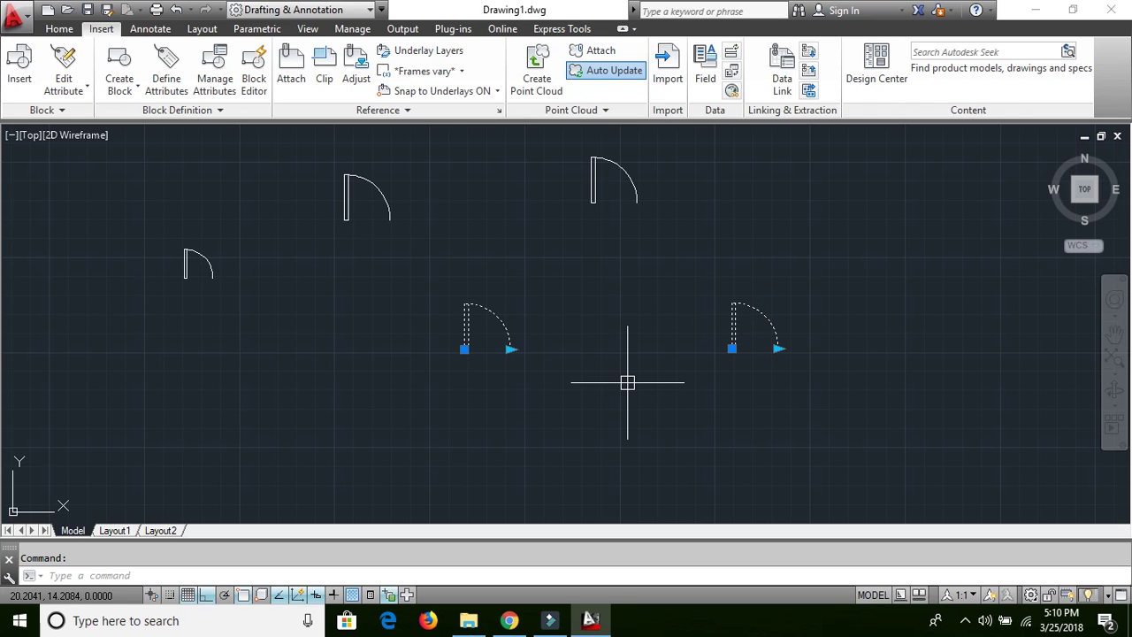